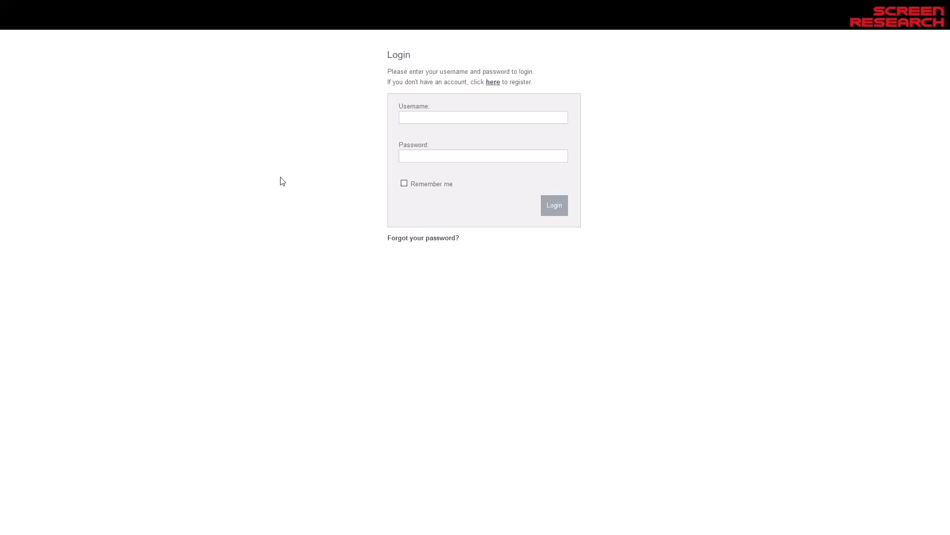
Examine the configurator's web address and the Screen Configurator link on the Screen Research website, ending back at the login page
mouse_move(169, 4)
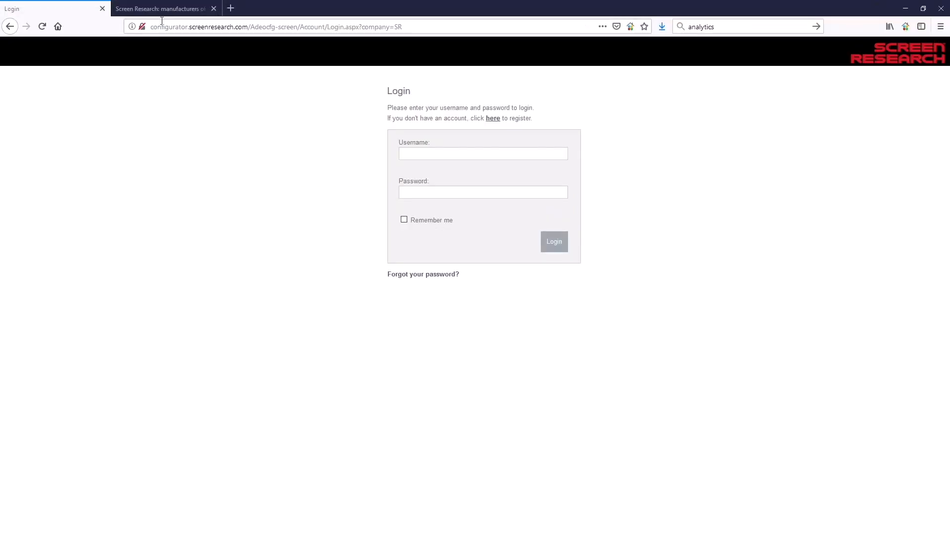
left_click_drag(150, 26, 248, 27)
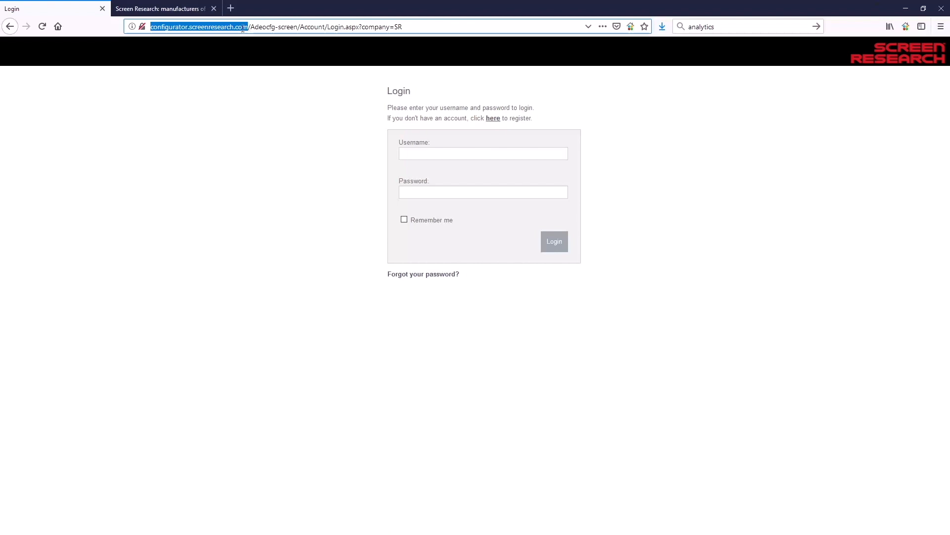
left_click(170, 8)
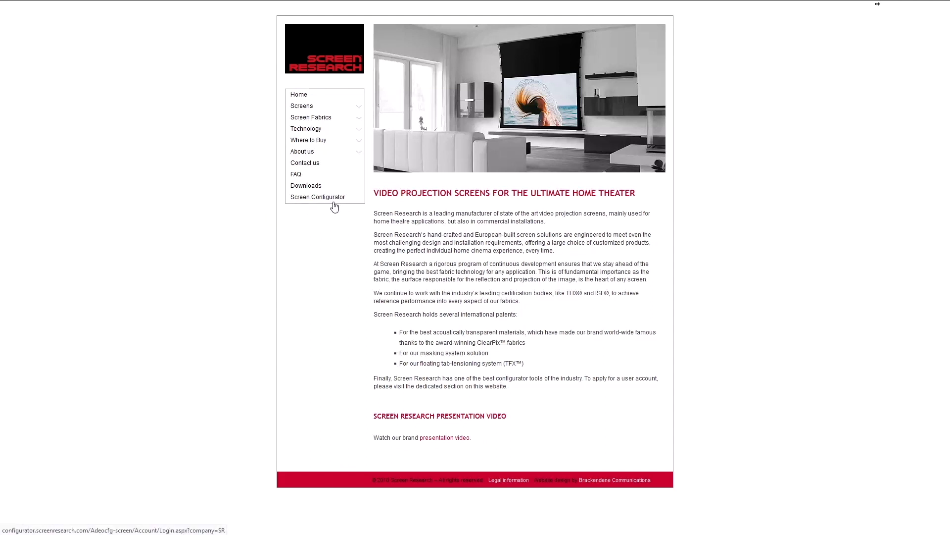
mouse_move(92, 10)
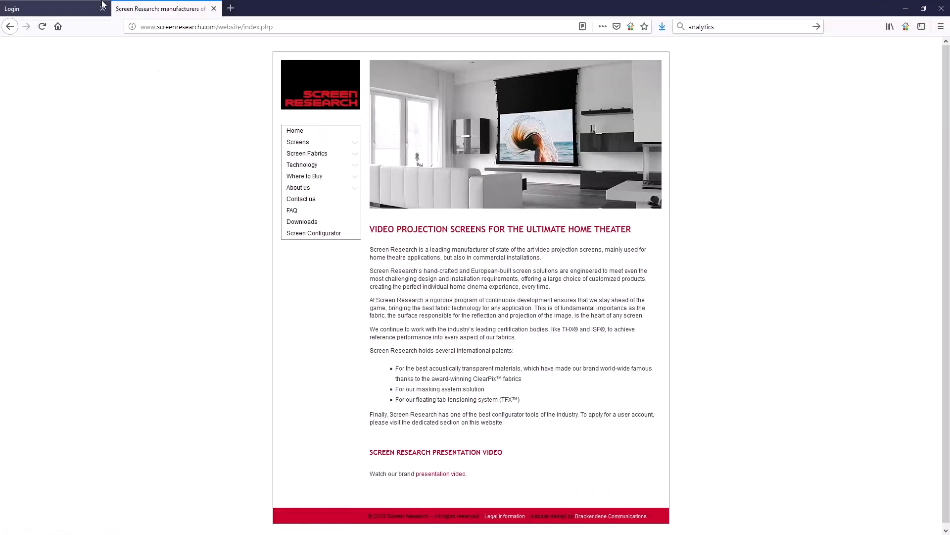
left_click(54, 10)
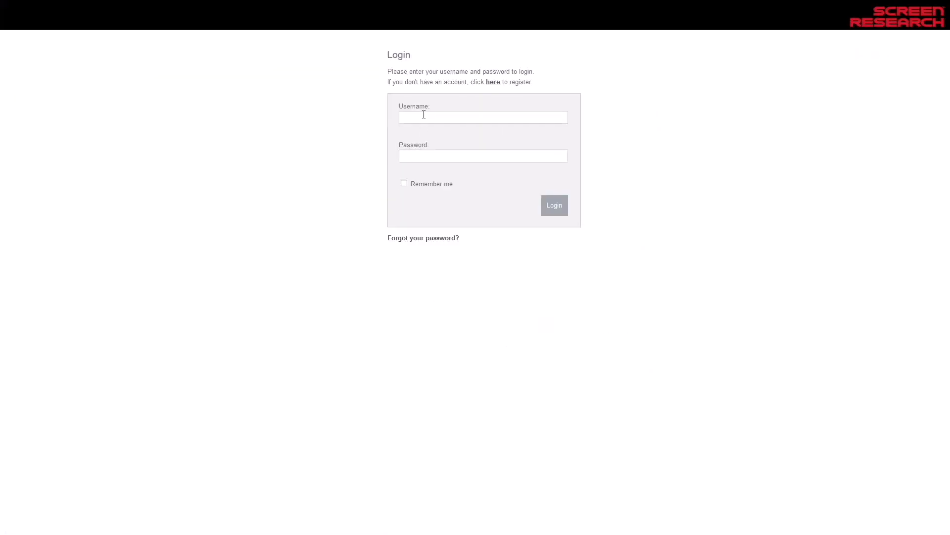
Log in to the configurator with the username conf_test and the account password
left_click(424, 114)
type("conf_test")
left_click(421, 156)
type("•")
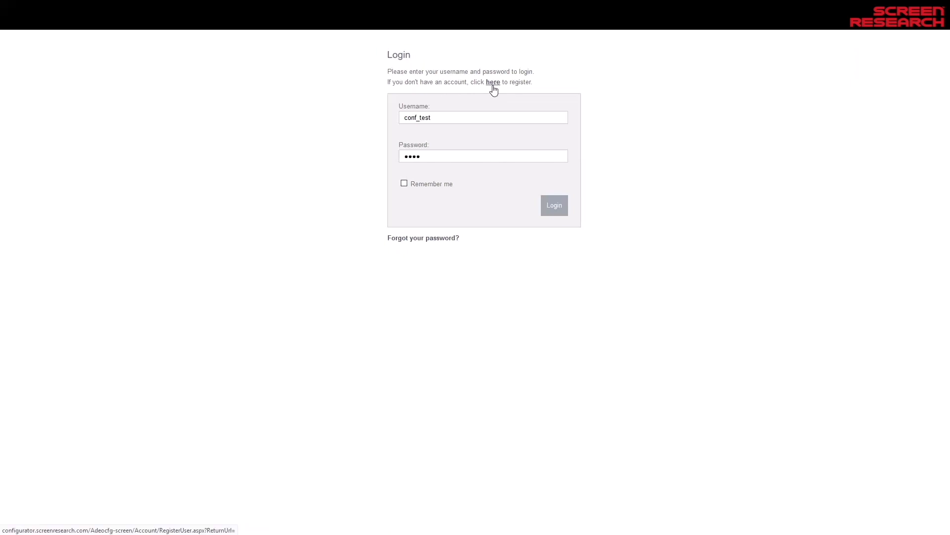
left_click(554, 202)
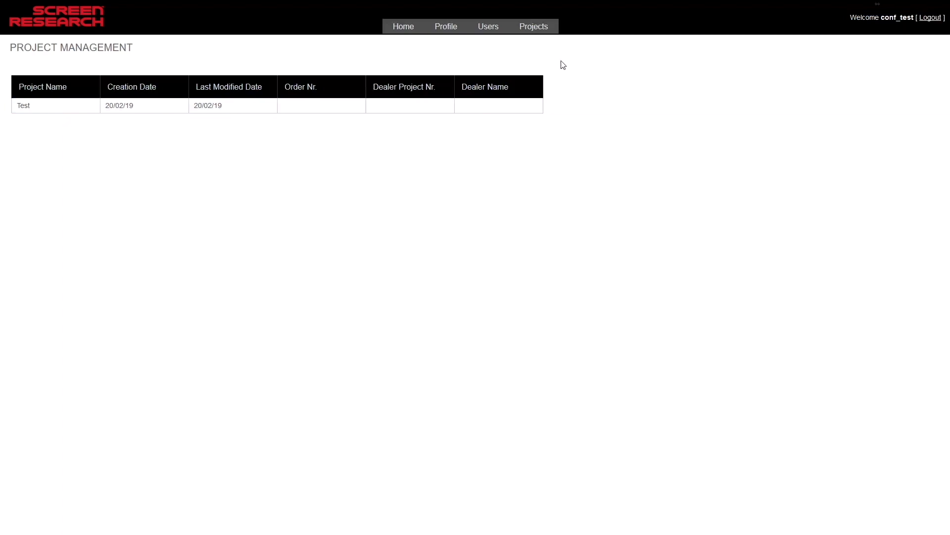
Create a new project named test2
mouse_move(532, 31)
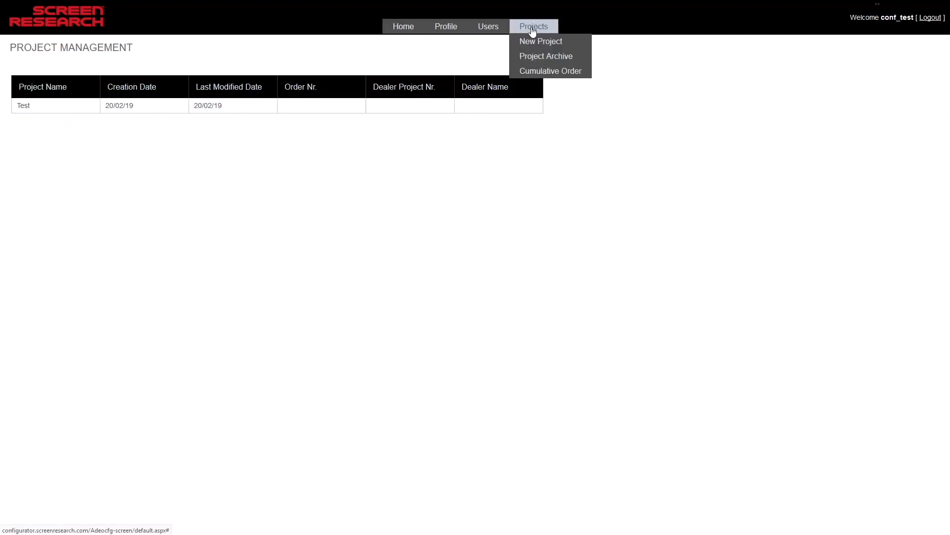
left_click(575, 44)
left_click(483, 268)
left_click(483, 268)
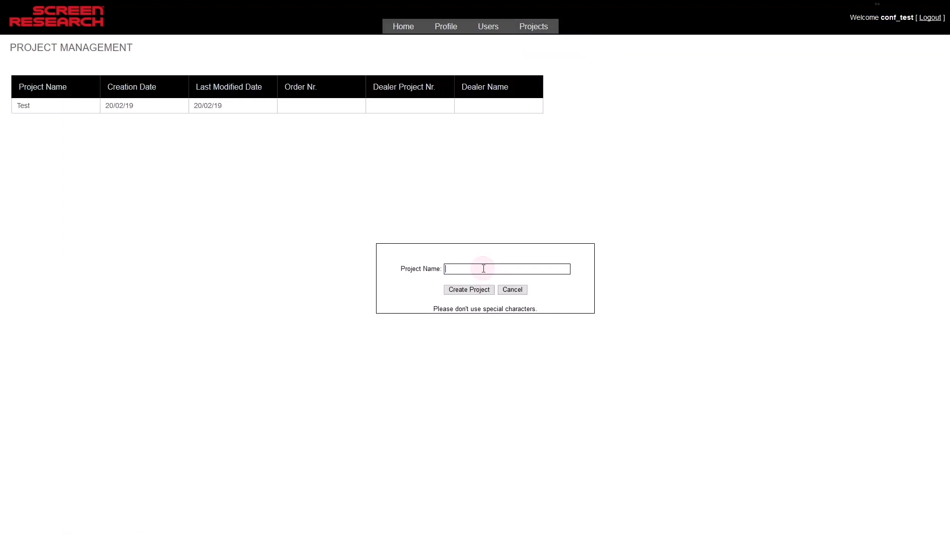
type("test")
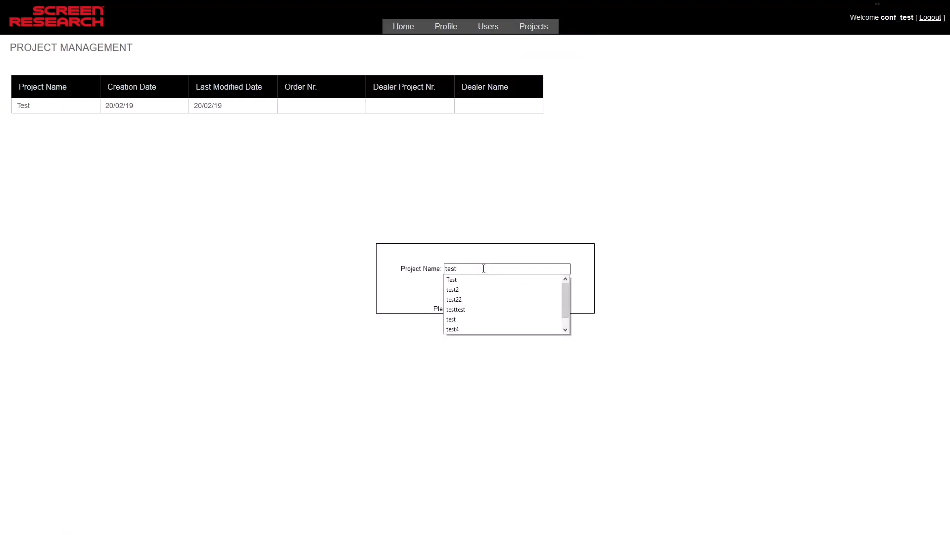
type("2")
left_click(424, 286)
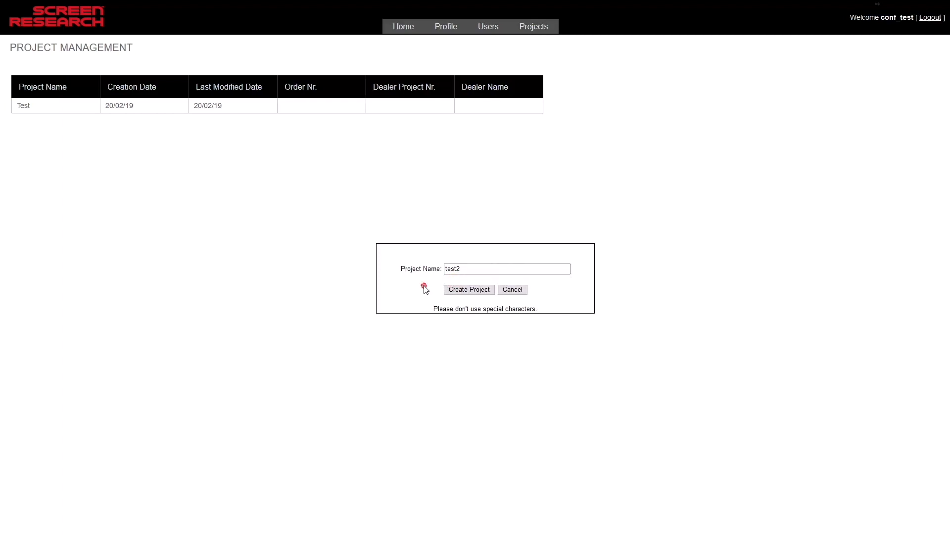
left_click_drag(432, 309, 549, 311)
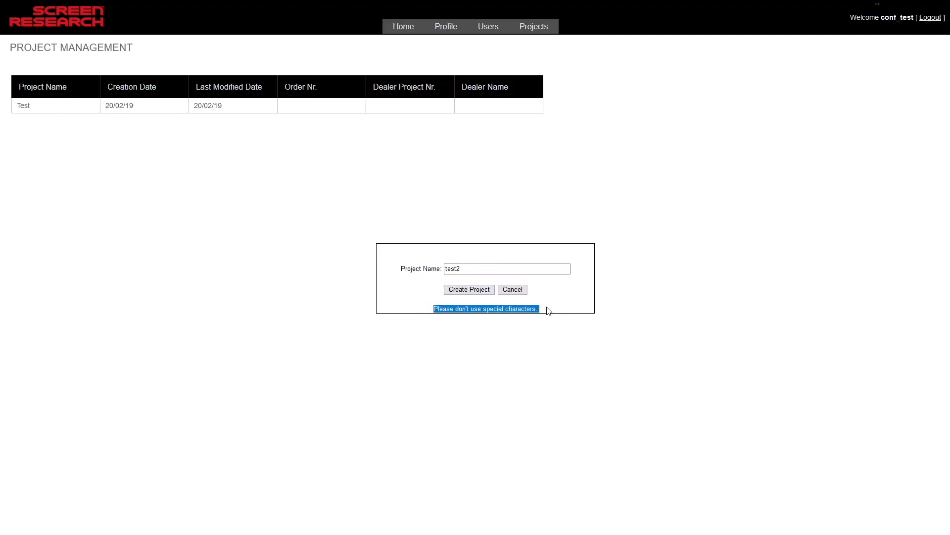
left_click(561, 300)
left_click(470, 291)
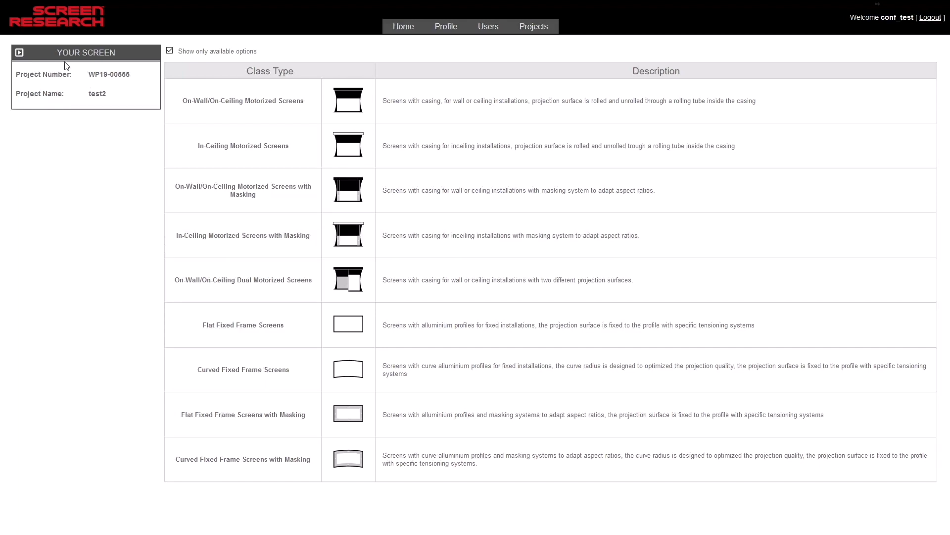
Collapse and re-expand the project summary, and try out the filter for showing only available options
left_click(18, 53)
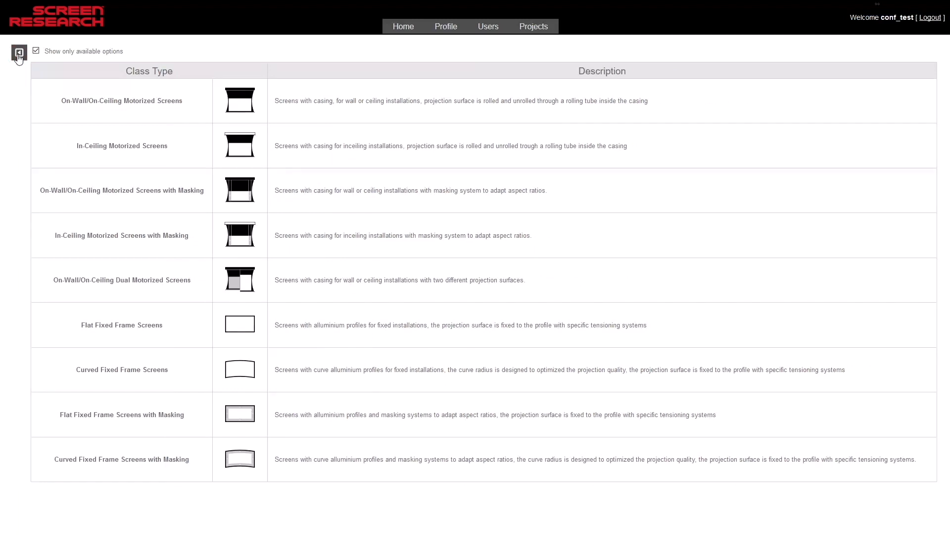
left_click(18, 53)
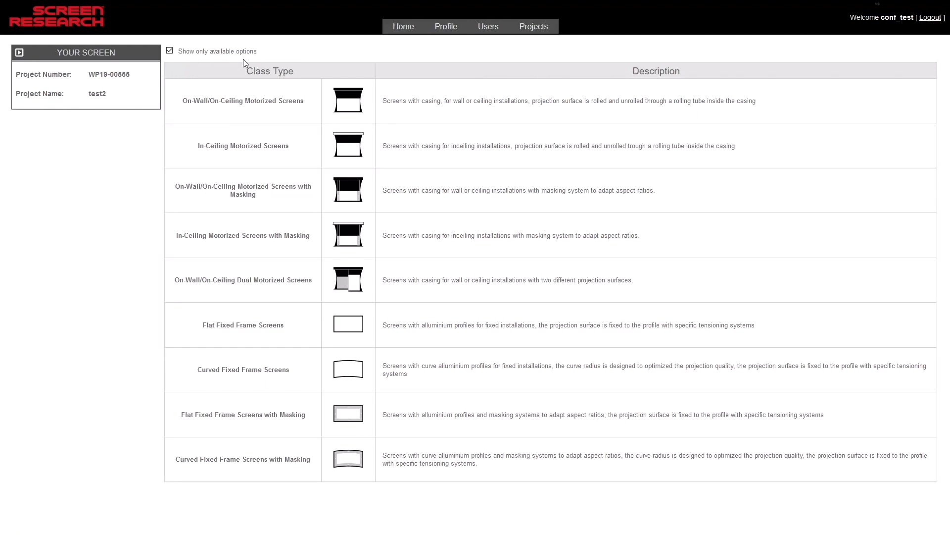
left_click(168, 51)
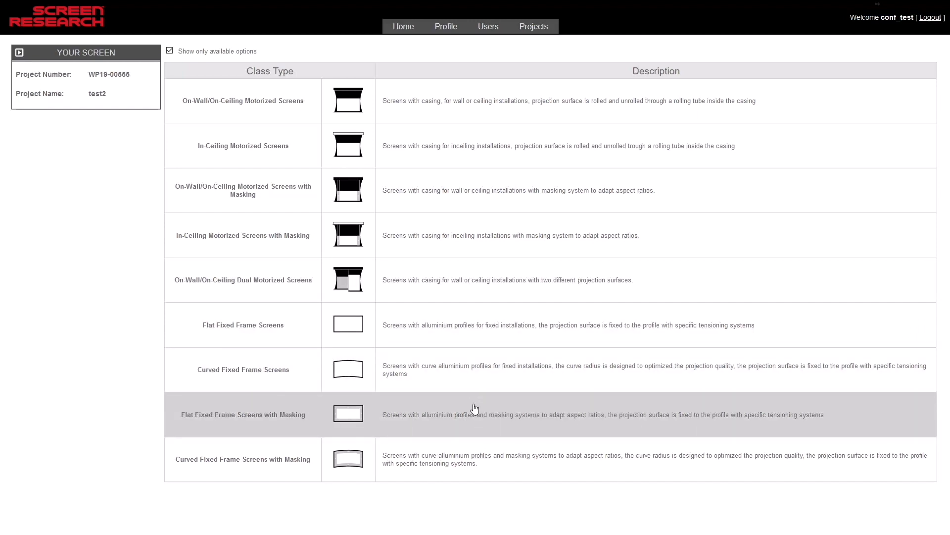
Choose the class type Flat Fixed Frame Screens with Masking and the screen model X-Mask X4R3
left_click(545, 417)
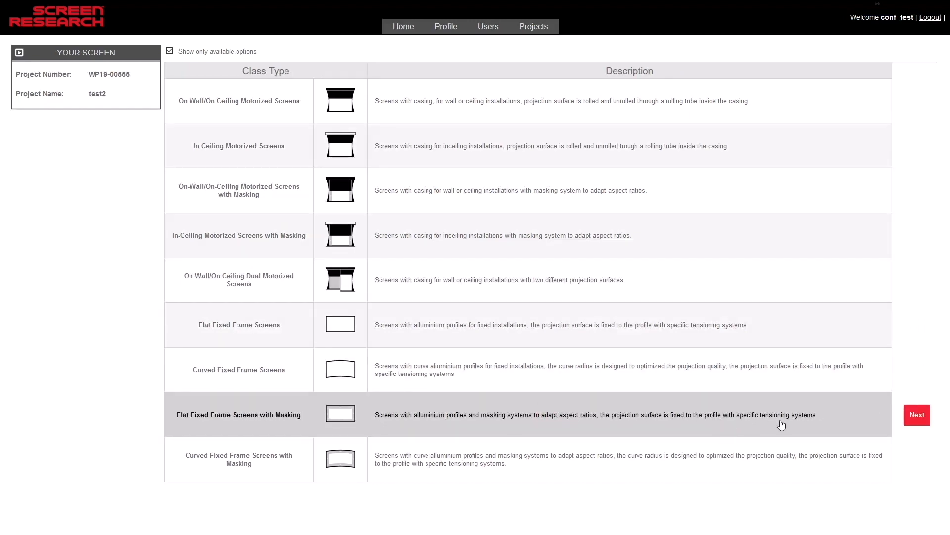
left_click(917, 416)
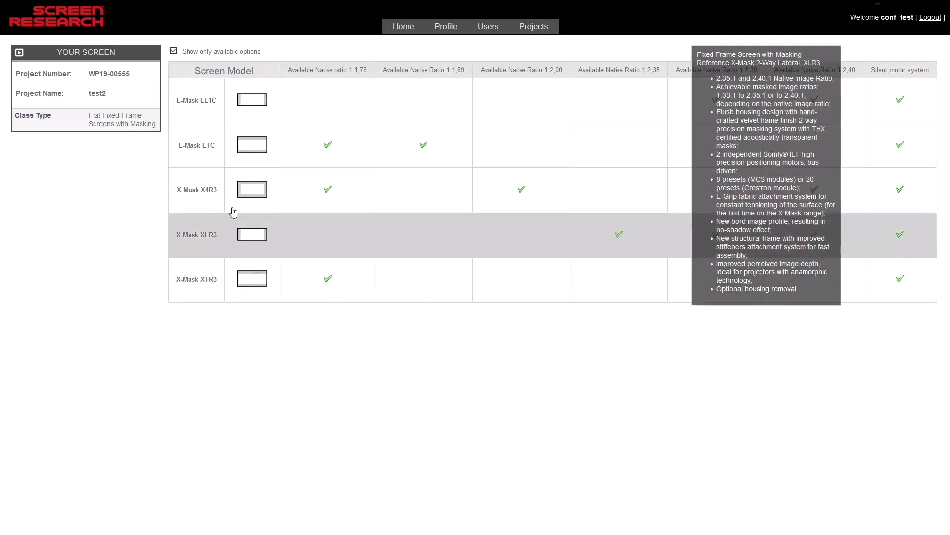
mouse_move(302, 204)
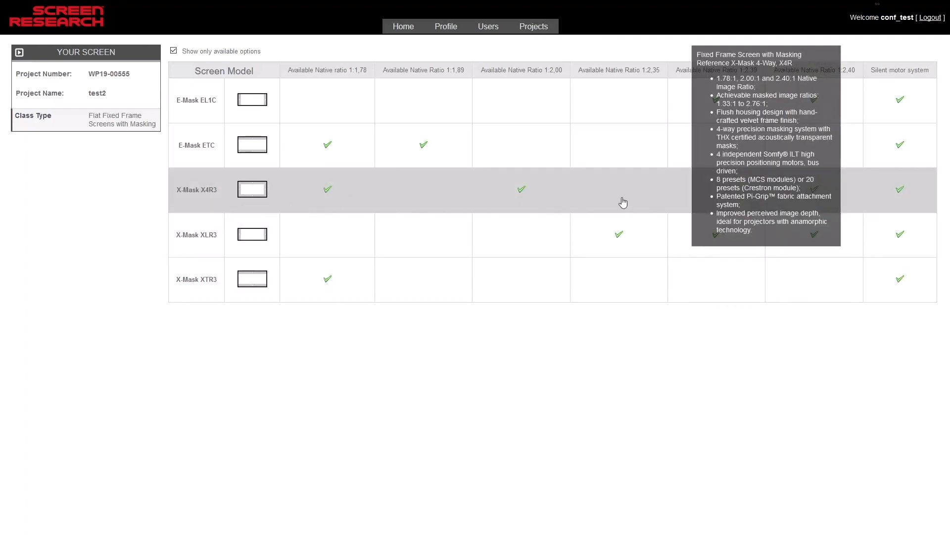
mouse_move(641, 233)
mouse_move(646, 278)
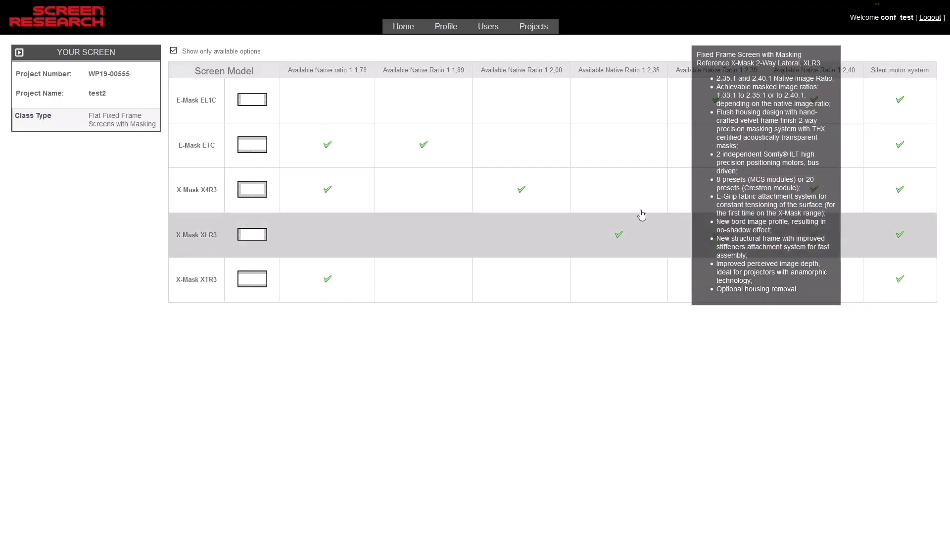
left_click(648, 204)
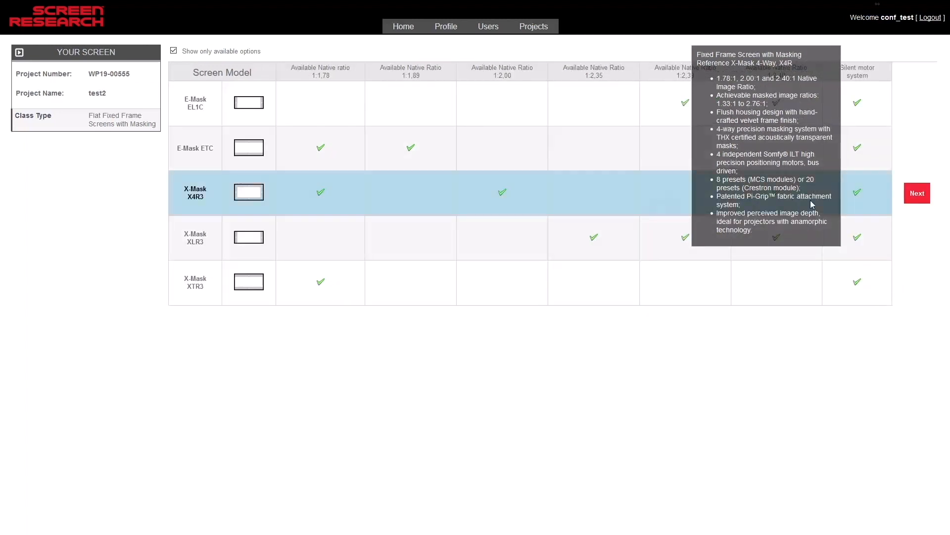
left_click(919, 194)
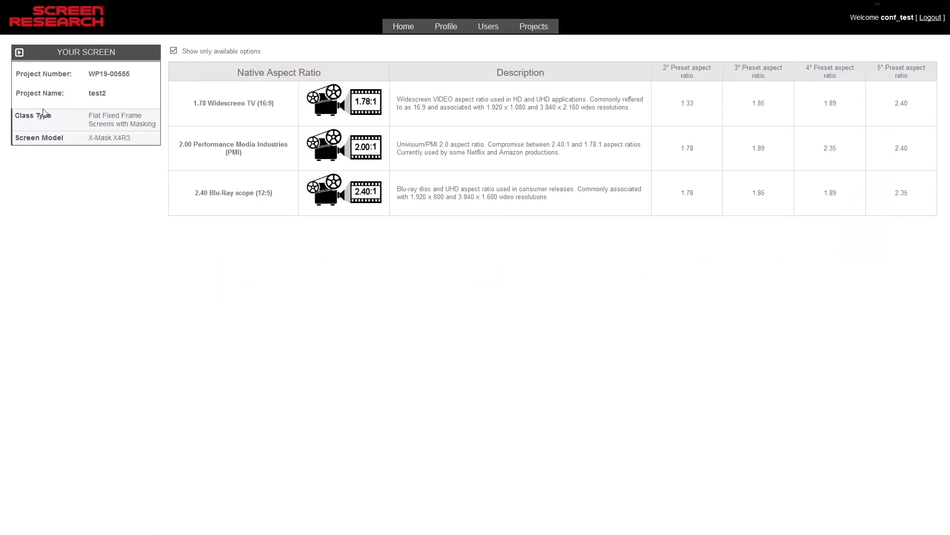
Review the choices in the project summary and set the native aspect ratio to 2.40 Blu-Ray scope (12:5)
left_click_drag(86, 74, 141, 78)
left_click_drag(81, 93, 117, 95)
left_click(91, 114)
left_click_drag(91, 115, 87, 139)
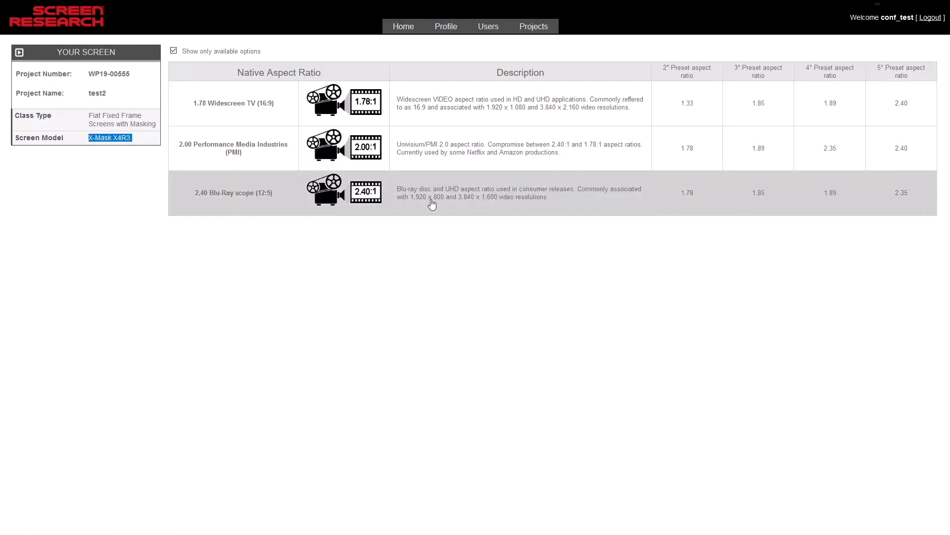
left_click(455, 195)
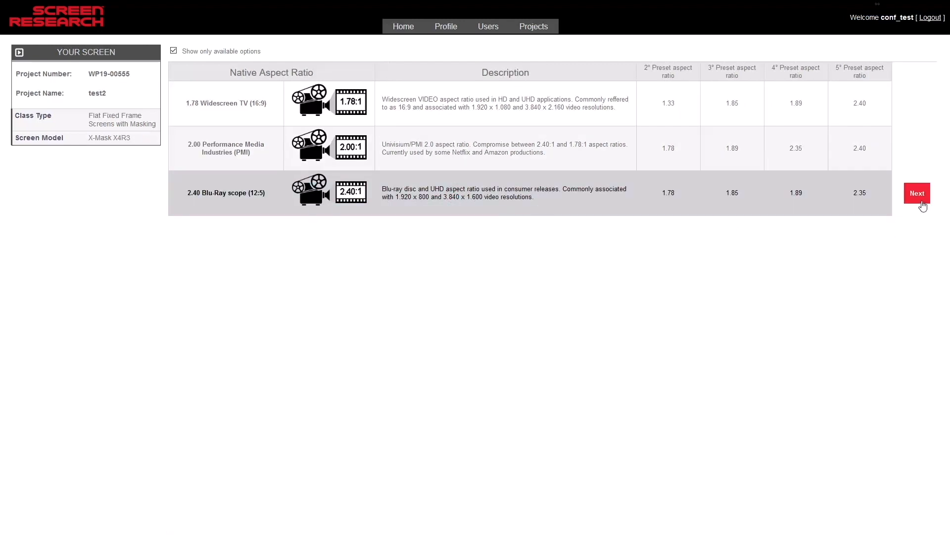
left_click(917, 194)
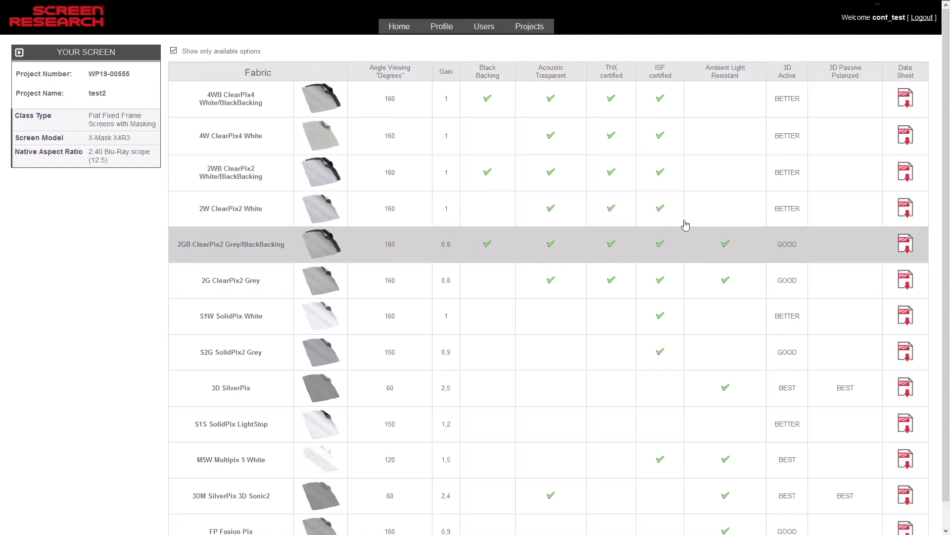
Read the data sheet of the 4WB ClearPix4 White/BlackBacking fabric and choose it for the screen
left_click(907, 99)
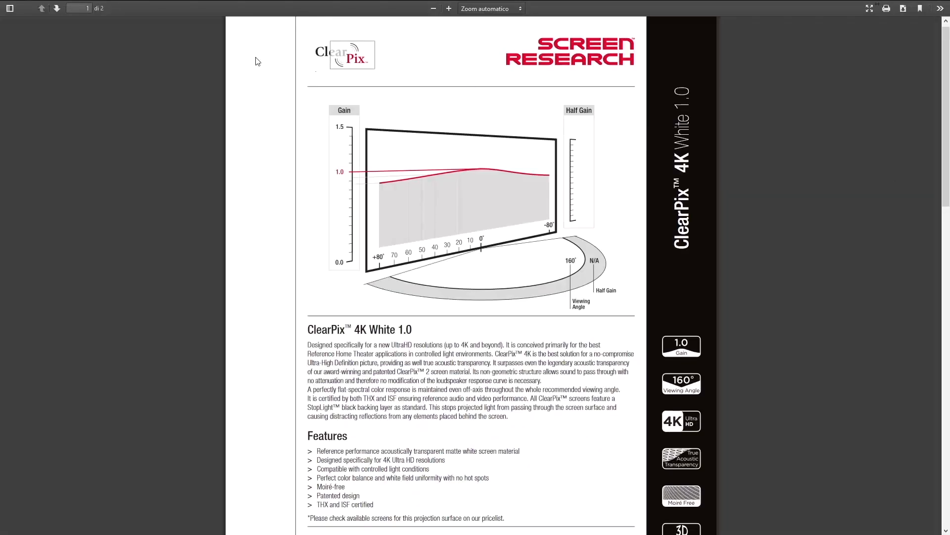
scroll(270, 240, "down", 7)
scroll(272, 242, "down", 8)
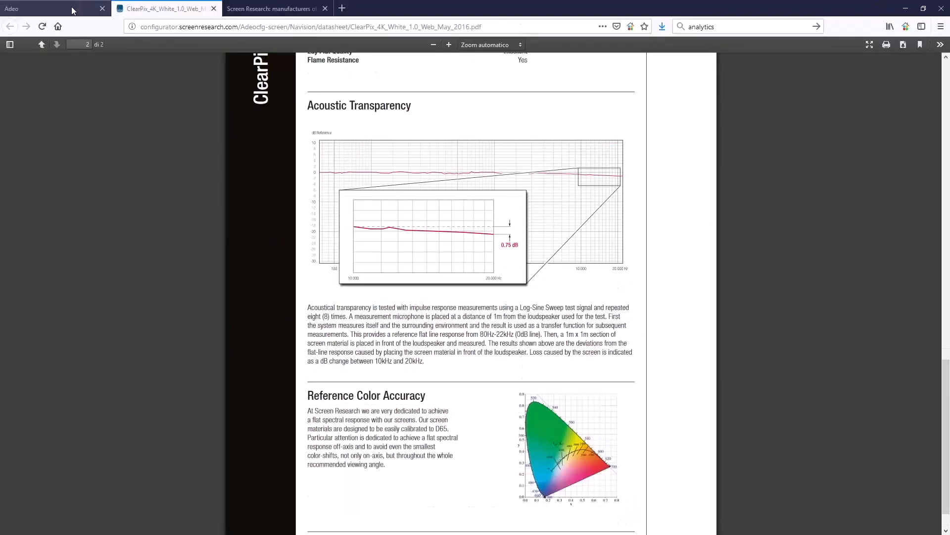
left_click(77, 8)
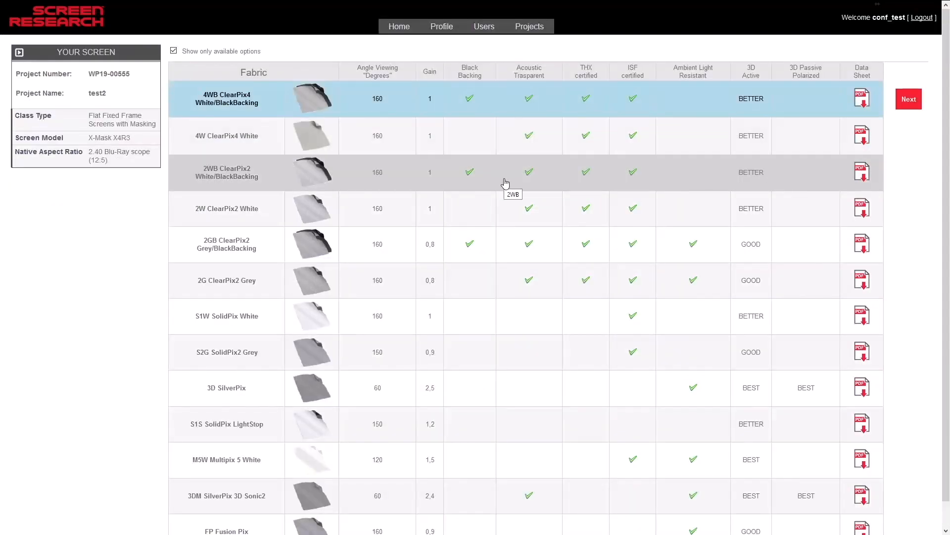
left_click(905, 100)
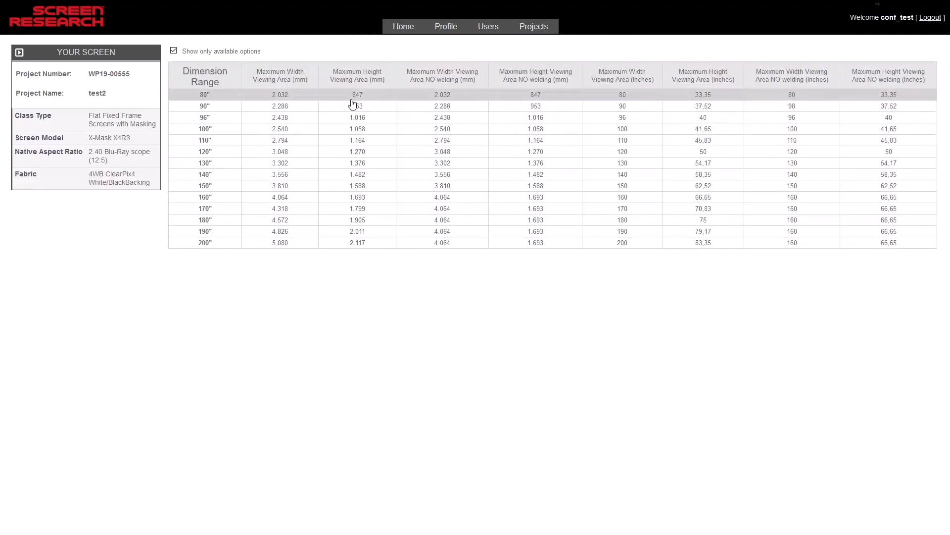
Set the screen's dimension range to 160"
left_click(309, 198)
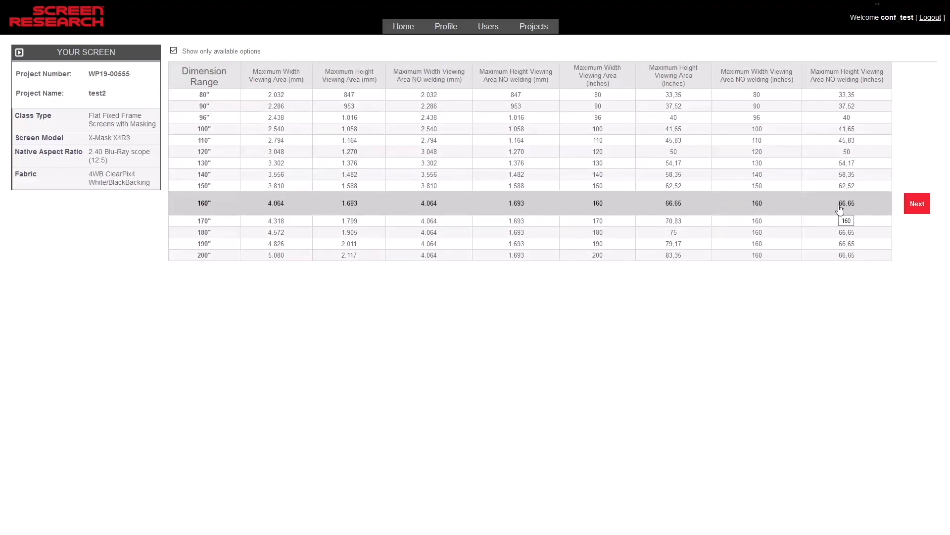
left_click(919, 208)
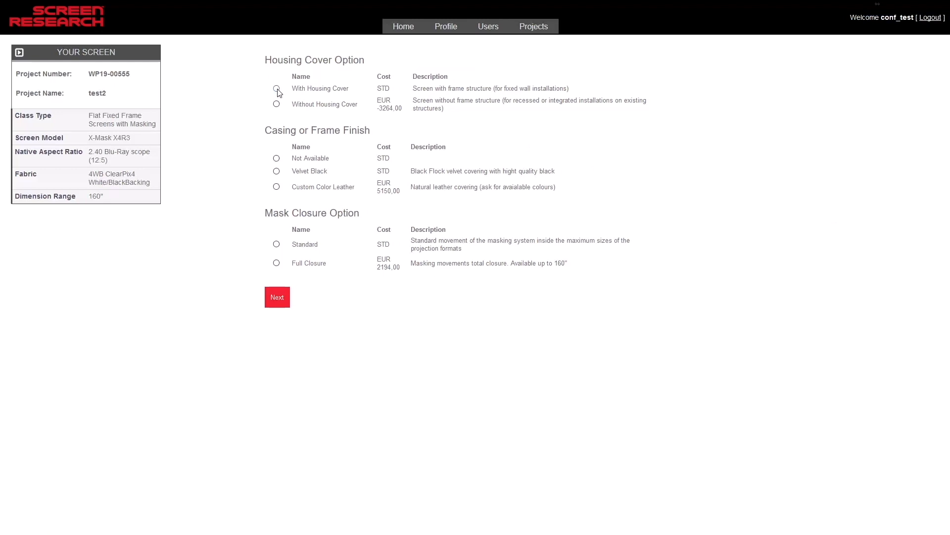
Configure the screen options as With Housing Cover, Velvet Black frame finish and Full Closure masking
left_click(275, 88)
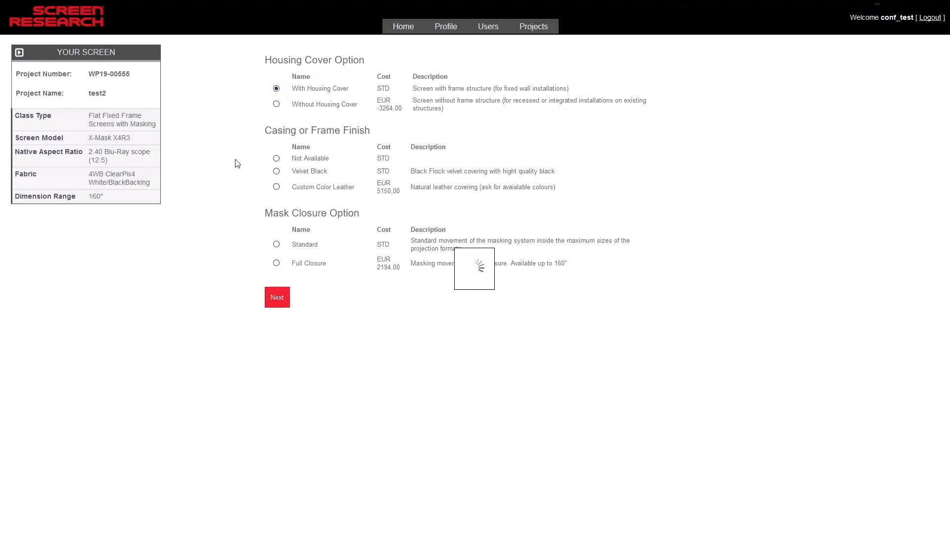
left_click(276, 159)
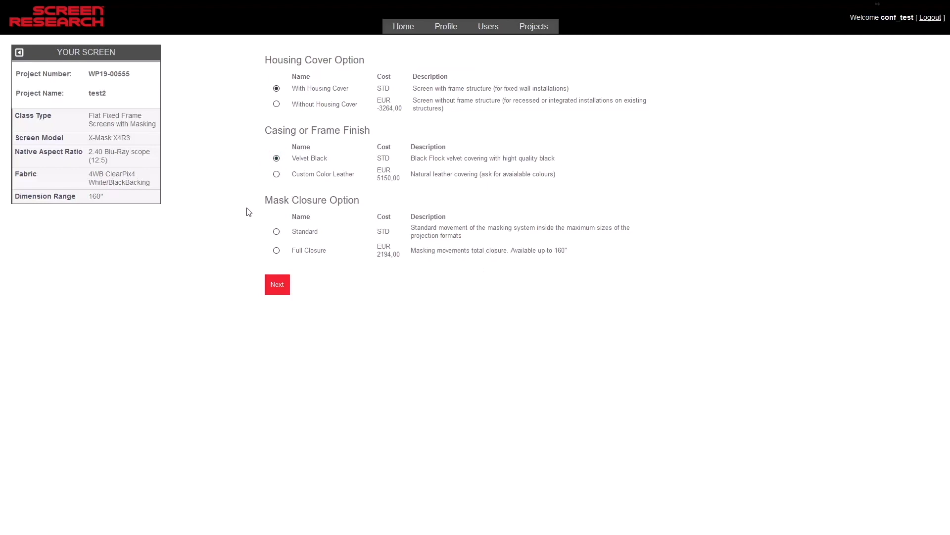
left_click(275, 250)
left_click(277, 292)
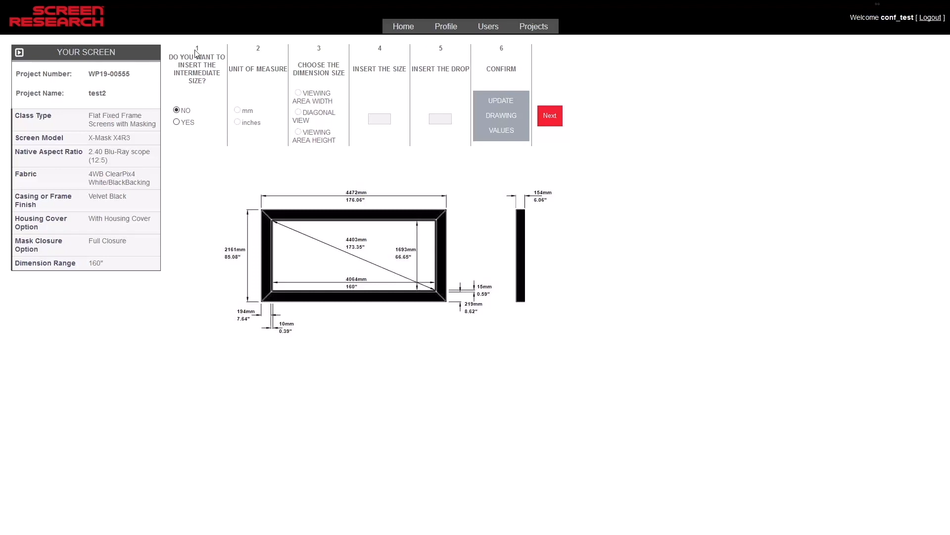
Enable the intermediate size, specified in inches by viewing area width, and check the permitted size range
double_click(259, 48)
double_click(319, 48)
left_click(220, 139)
left_click(177, 122)
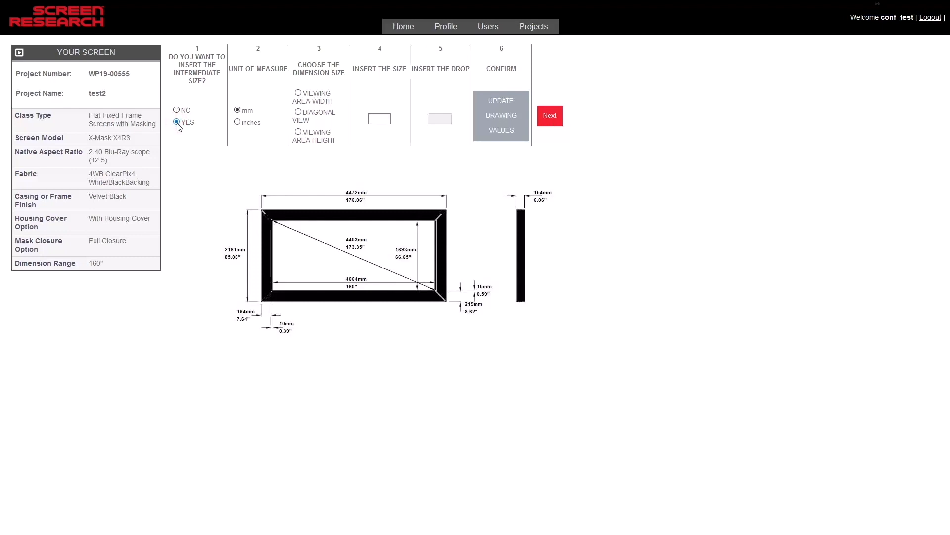
left_click(237, 123)
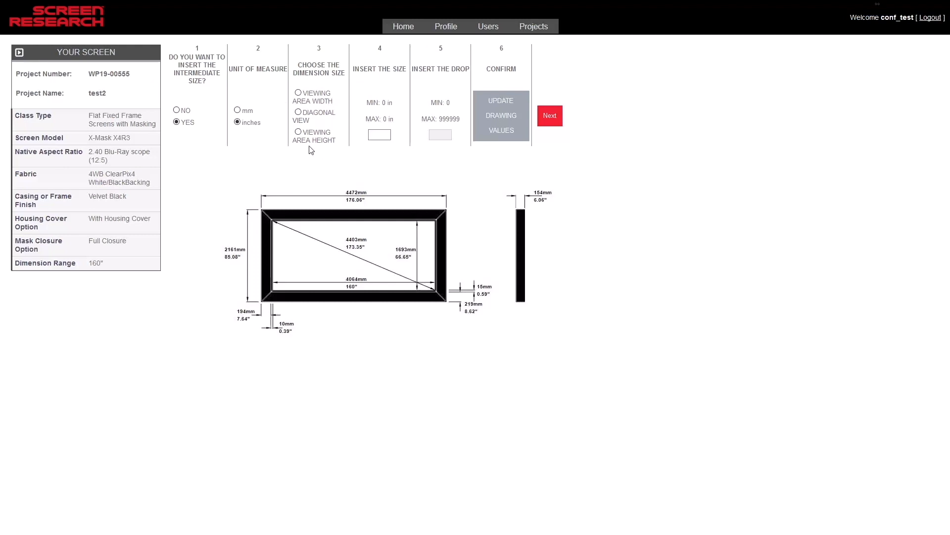
left_click(298, 93)
left_click_drag(358, 102, 401, 123)
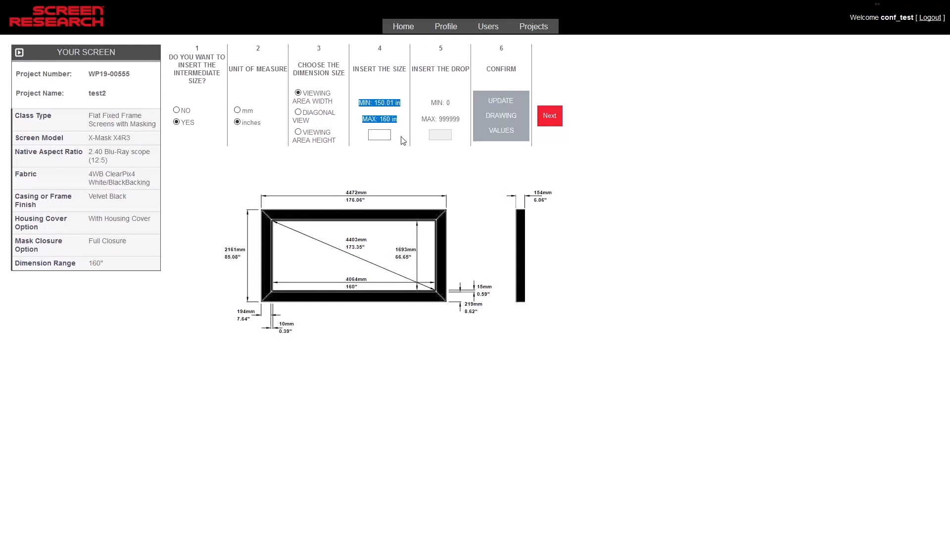
left_click(402, 140)
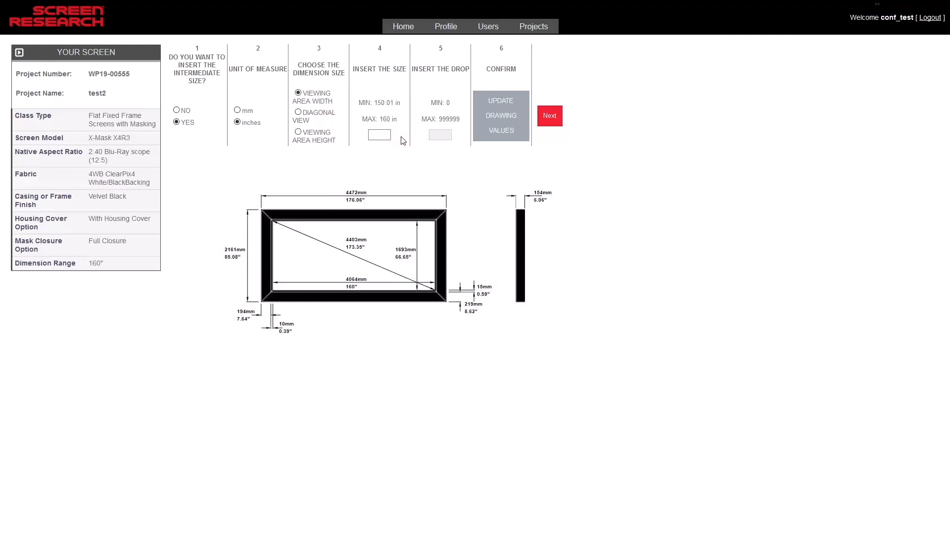
Set the viewing area width to 155 inches, update the drawing values and continue to the mechanism options
left_click(381, 134)
type("155")
left_click(423, 160)
left_click(515, 132)
left_click(553, 123)
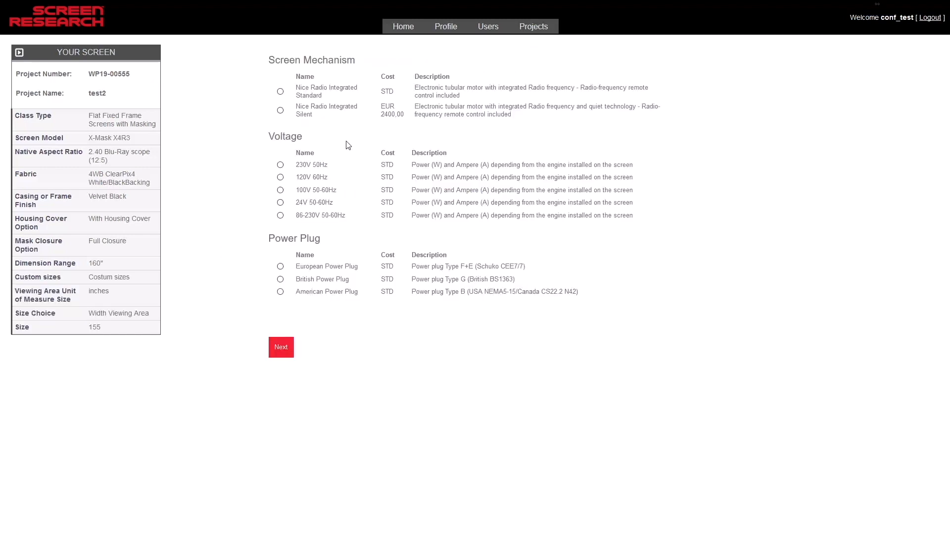
Choose the Nice Radio Integrated Silent mechanism, 100-240V 50-60Hz voltage, European Power Plug and AMOT0080 control system, and proceed to the price summary
left_click(280, 110)
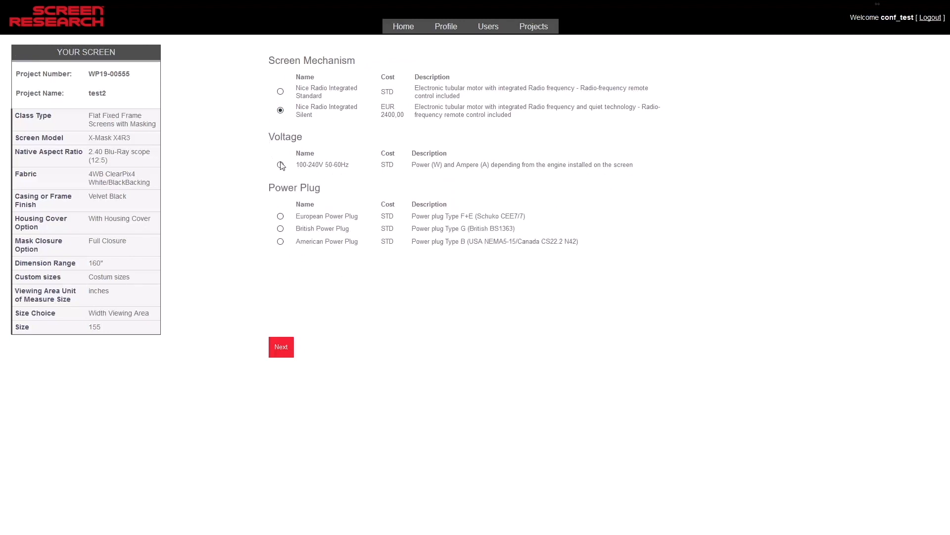
left_click(281, 165)
left_click(281, 217)
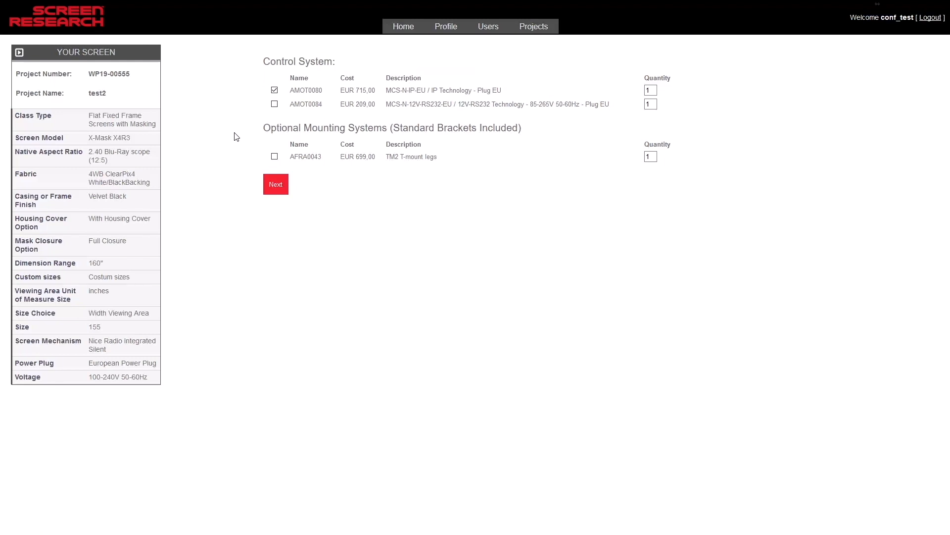
left_click(285, 194)
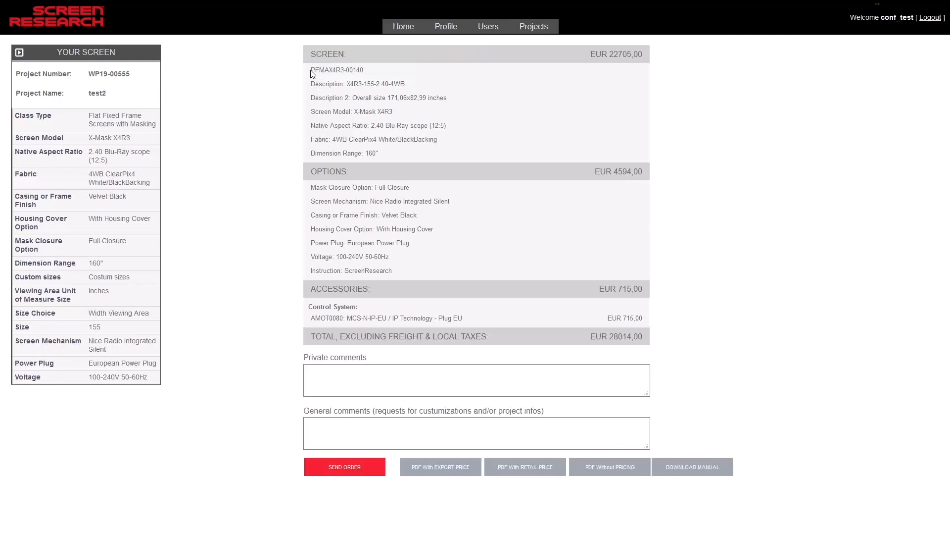
Review the screen's item code, description, overall size and total price in the configuration summary
left_click_drag(311, 70, 355, 71)
left_click_drag(312, 83, 410, 89)
left_click_drag(311, 97, 455, 104)
left_click(455, 214)
left_click_drag(589, 336, 662, 345)
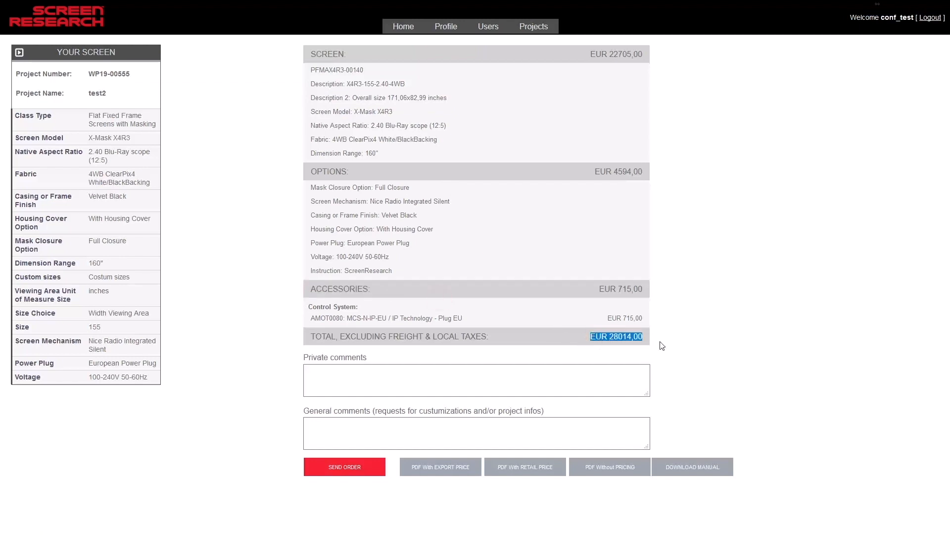
left_click(676, 364)
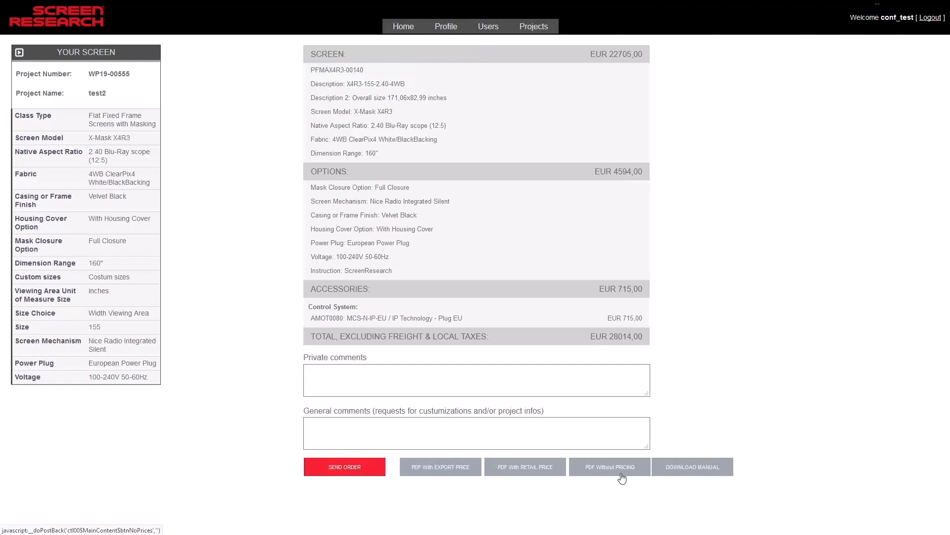
Generate the project's PDF with pricing and examine its price summary, masking and dimension drawings, and wall attachment points
left_click(682, 476)
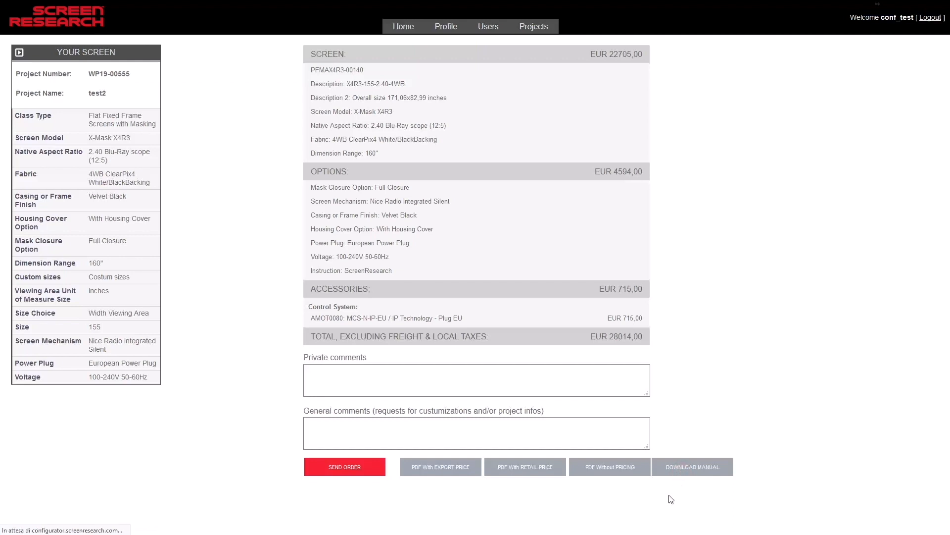
scroll(165, 181, "down", 10)
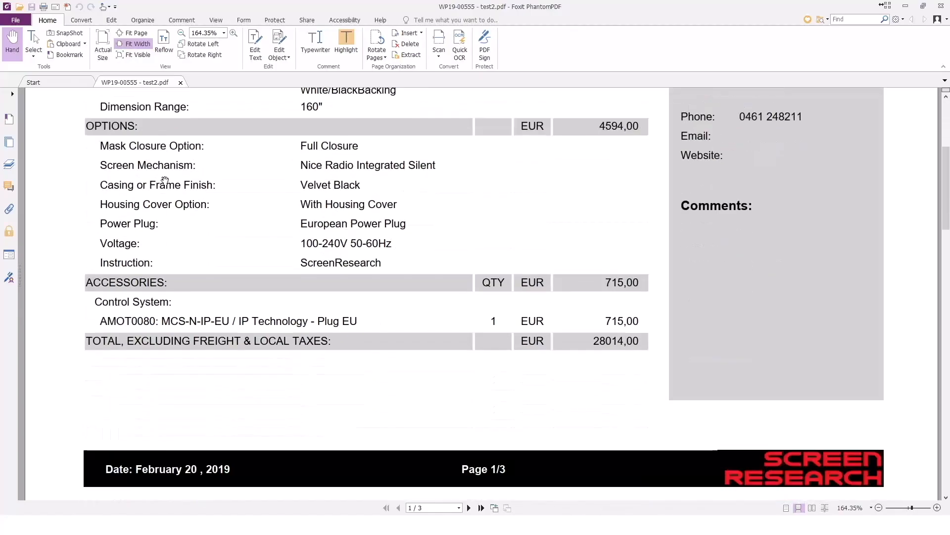
scroll(165, 180, "down", 10)
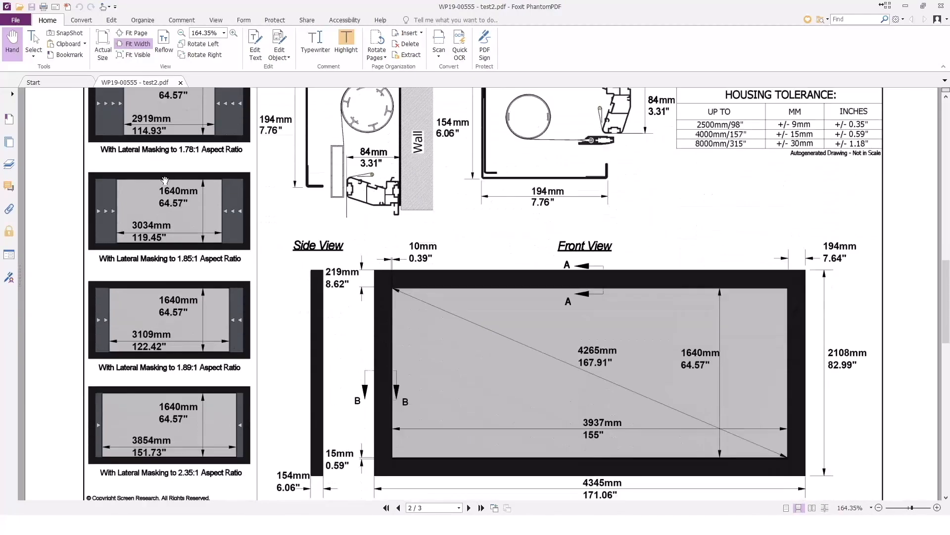
scroll(165, 181, "down", 10)
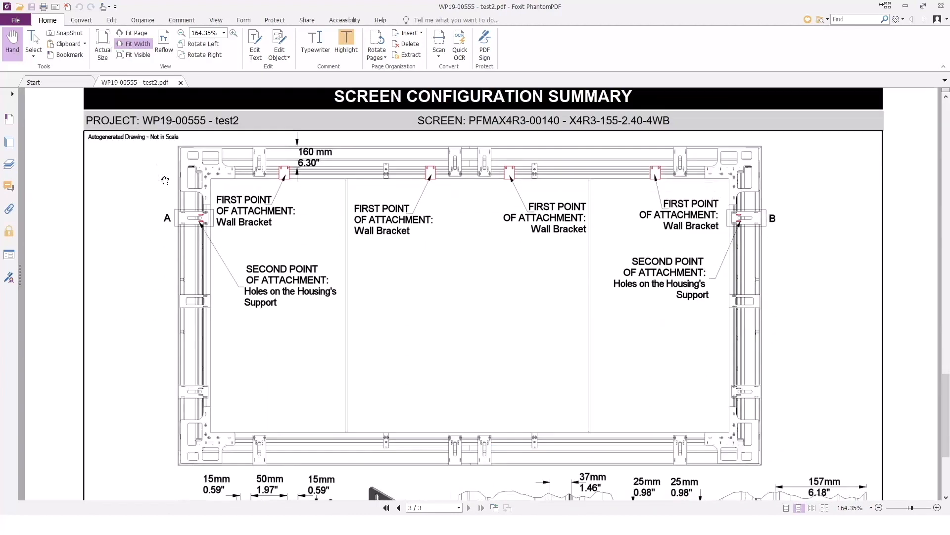